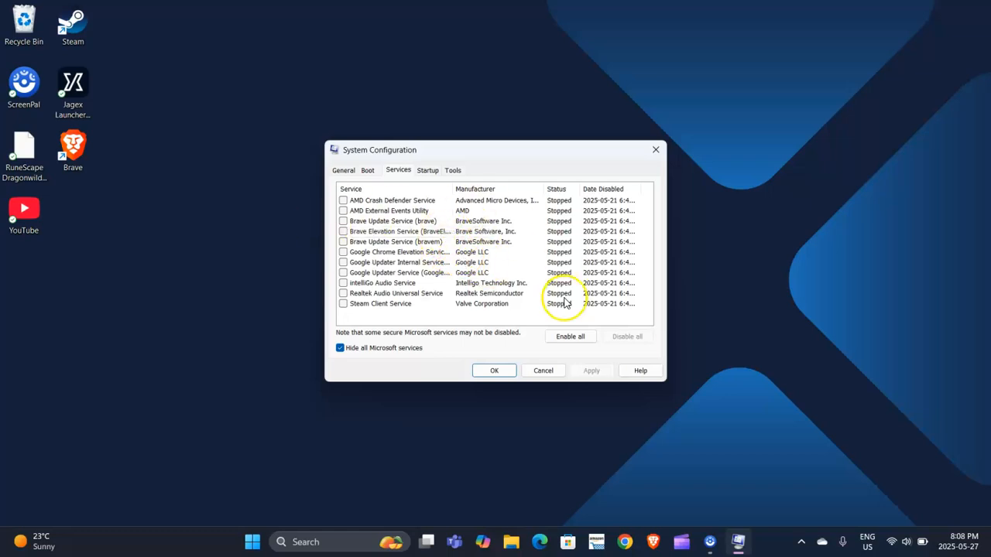
- Close System Configuration and open the list of startup apps in Task Manager
left_click(656, 152)
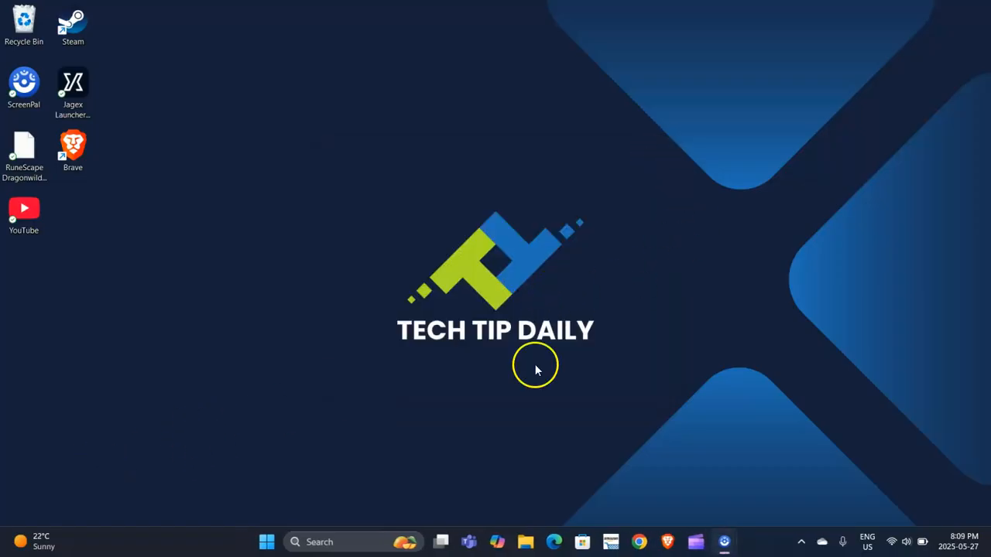
left_click(329, 541)
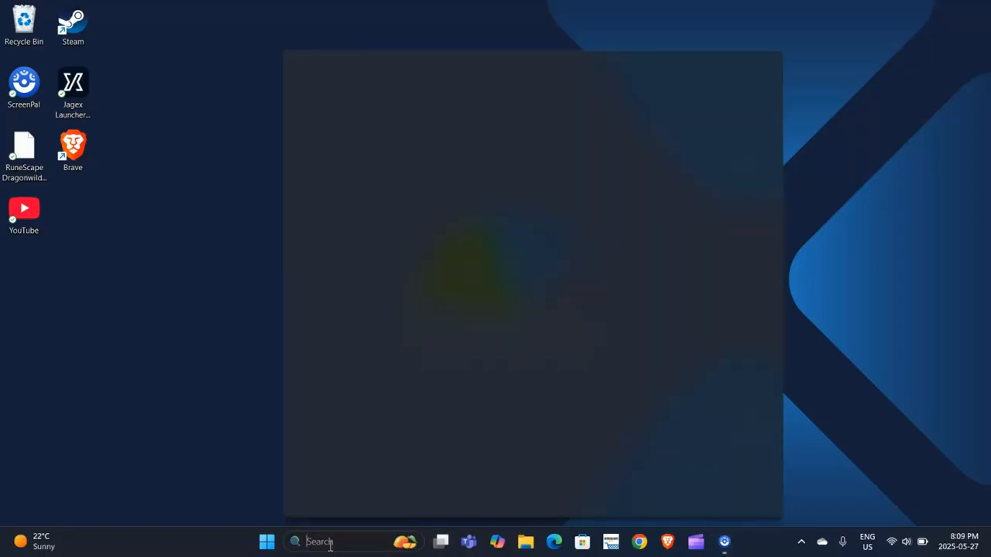
type("task")
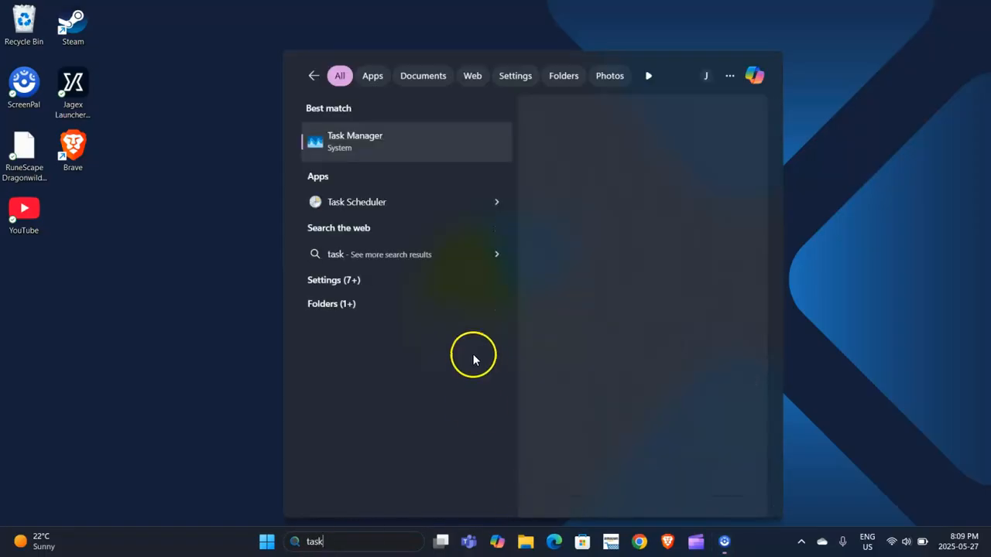
left_click(362, 142)
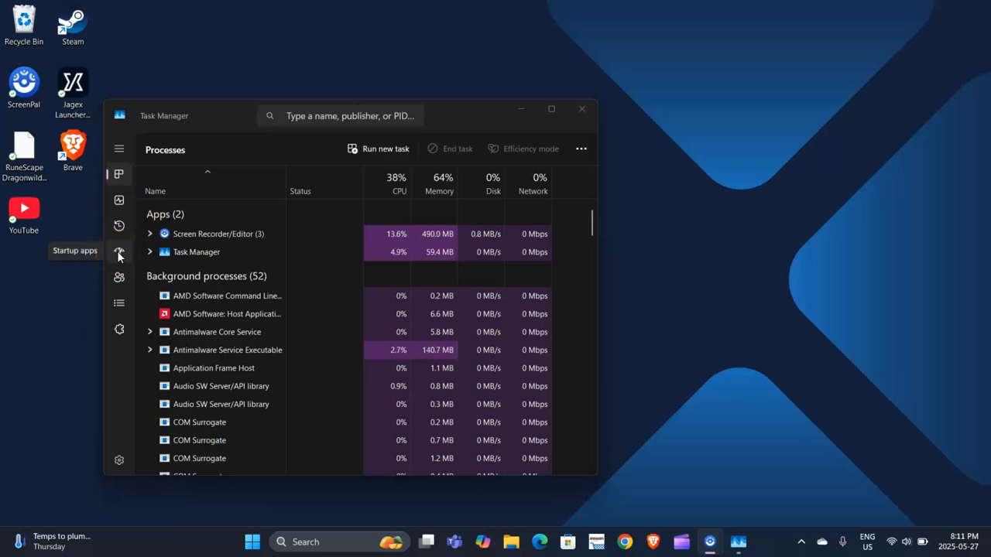
left_click(122, 147)
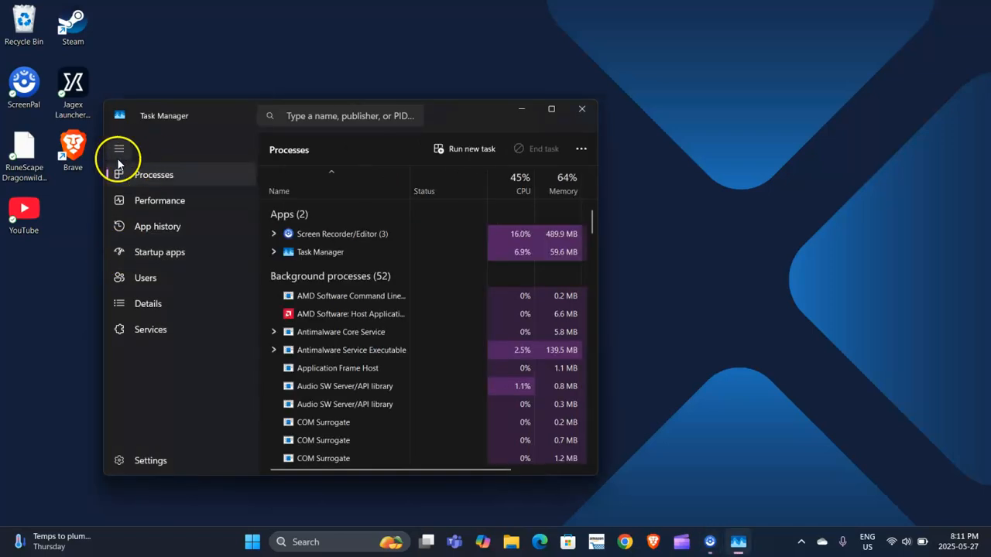
left_click(165, 256)
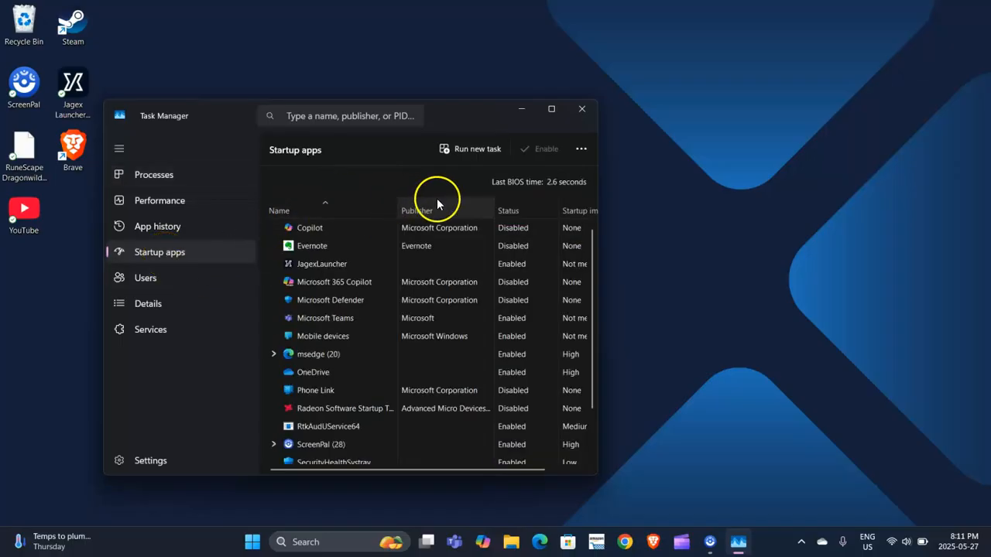
- Disable Microsoft Teams and JagexLauncher as startup apps
right_click(525, 324)
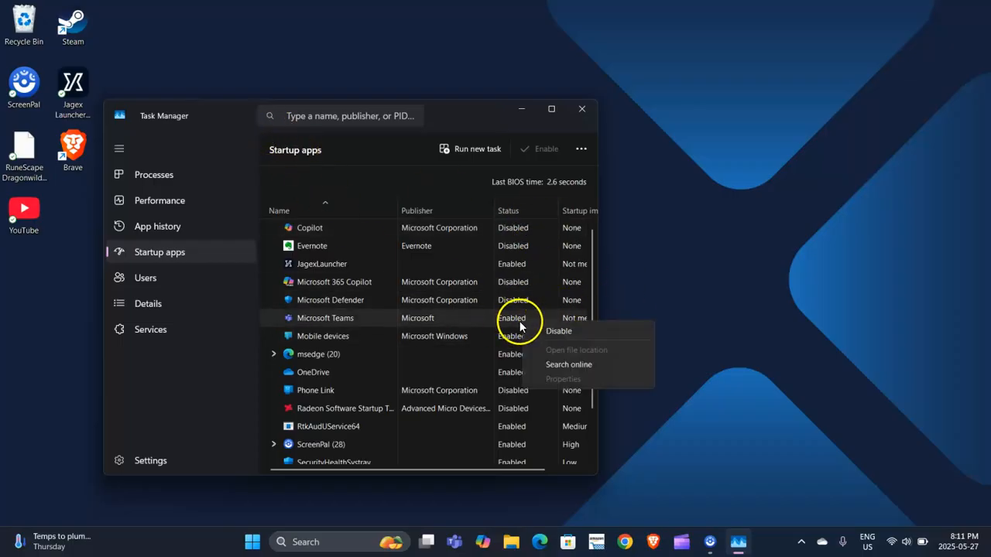
left_click(551, 331)
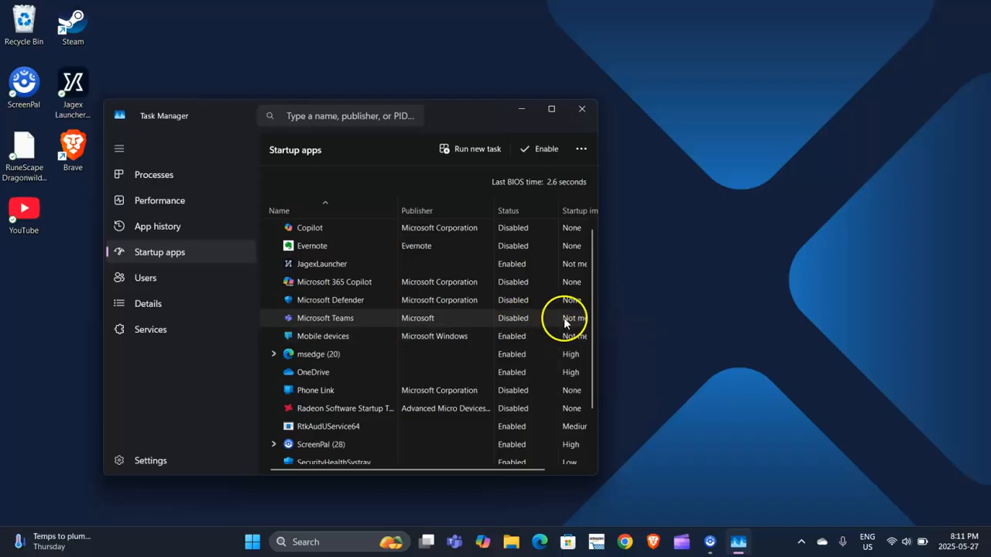
right_click(536, 265)
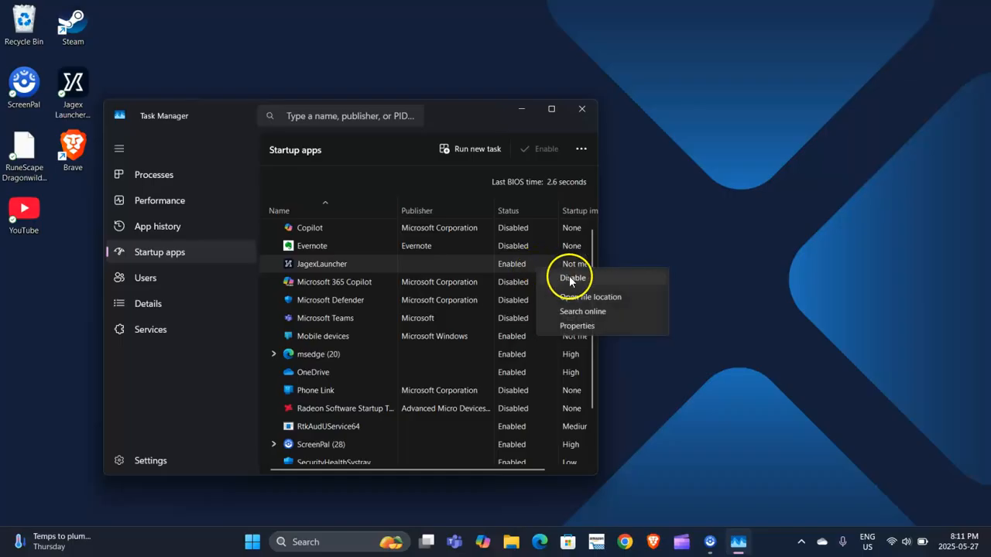
left_click(575, 280)
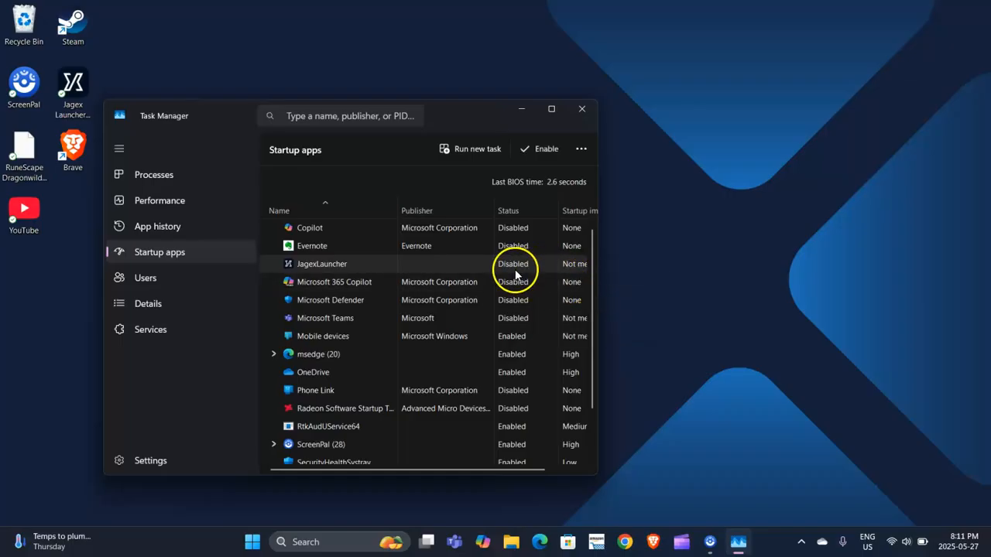
- Disable the msedge startup entry and close Task Manager
scroll(500, 240, "down", 1)
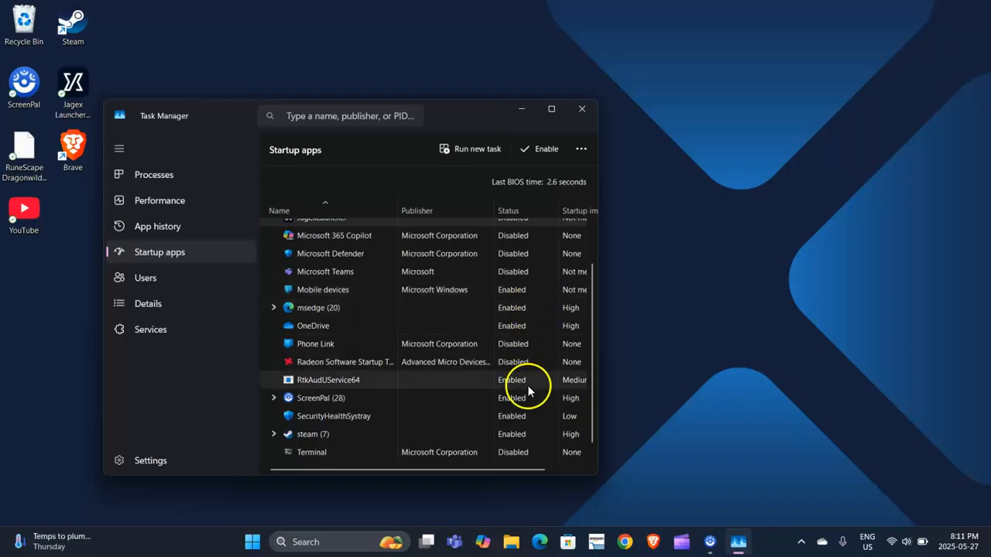
right_click(534, 309)
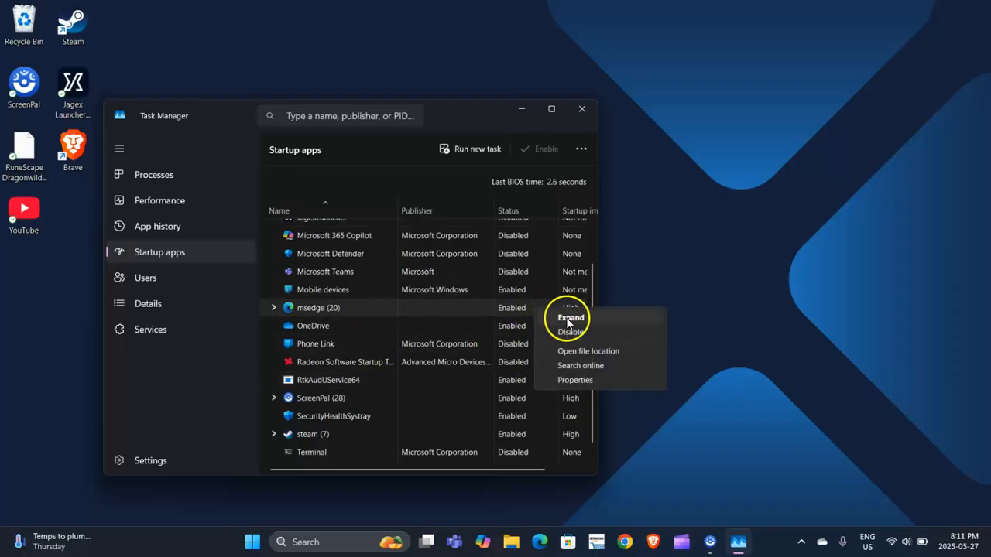
left_click(572, 333)
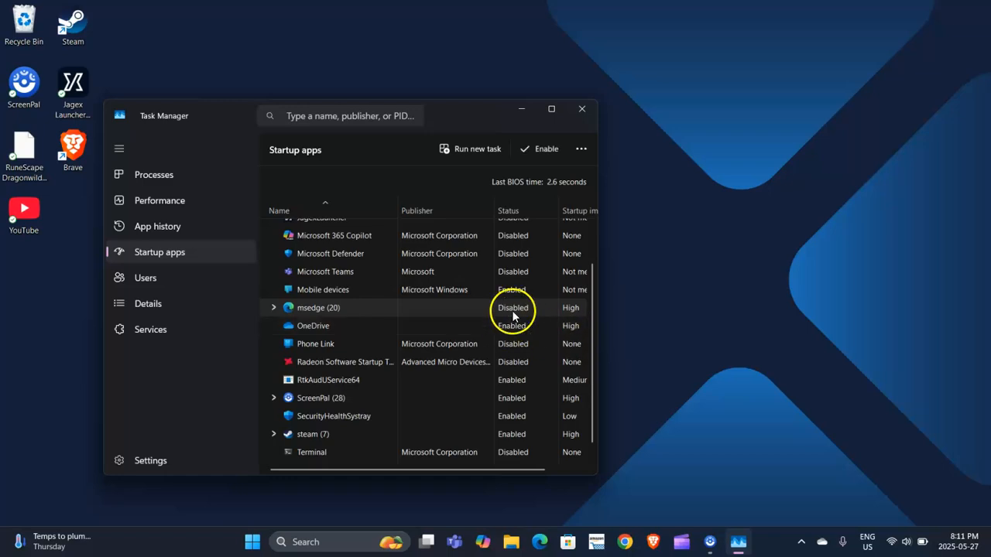
scroll(512, 314, "up", 2)
scroll(462, 320, "down", 2)
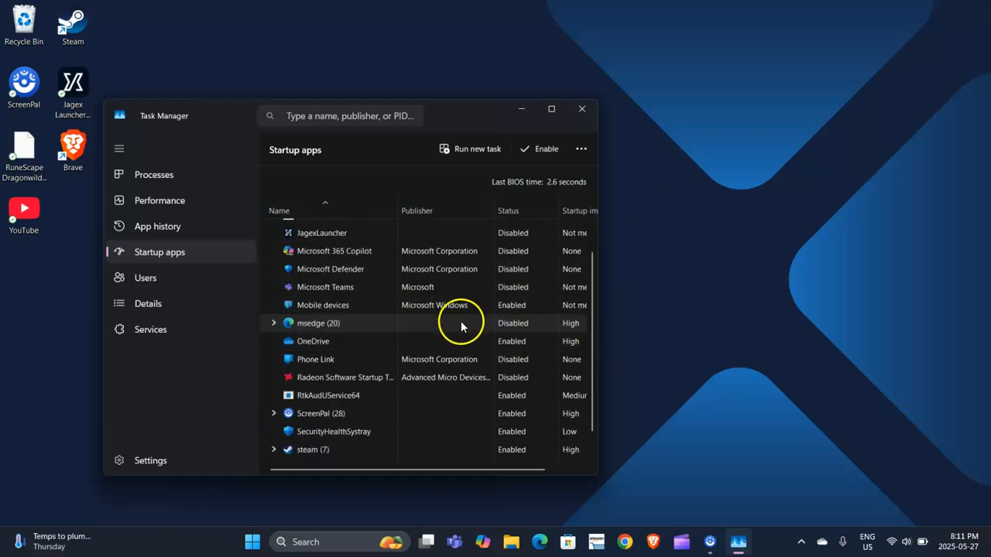
scroll(465, 387, "up", 2)
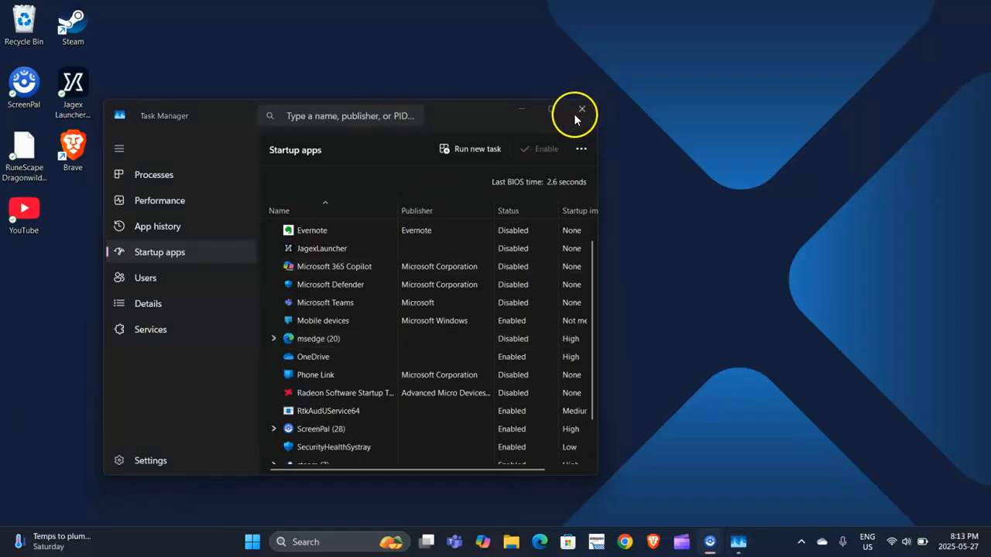
left_click(580, 108)
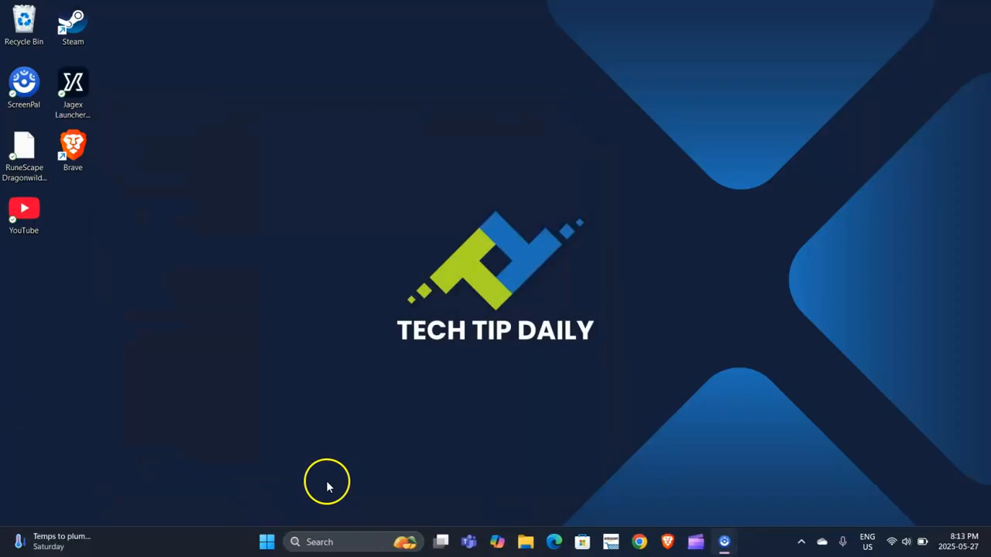
- Open the list of installed apps in Windows Settings
left_click(328, 541)
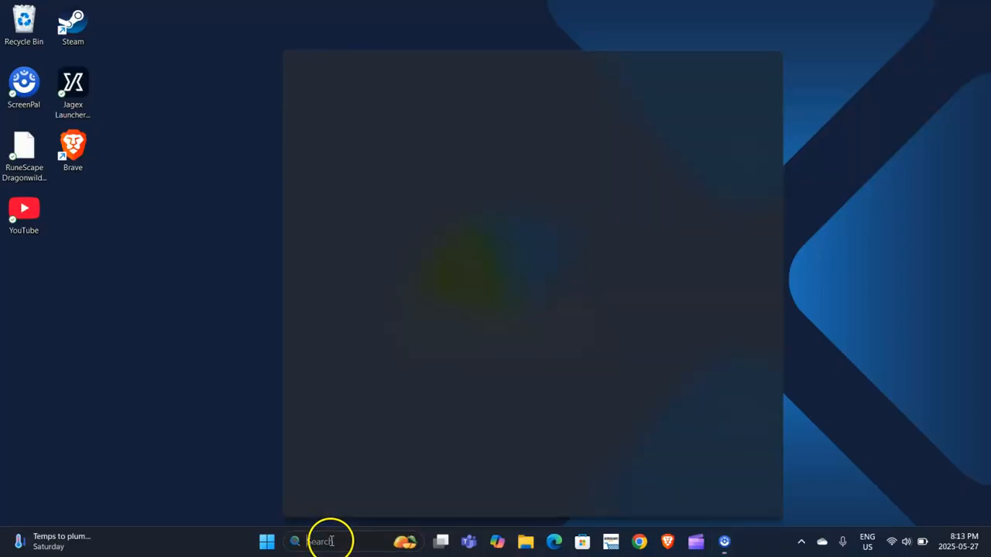
type("settings")
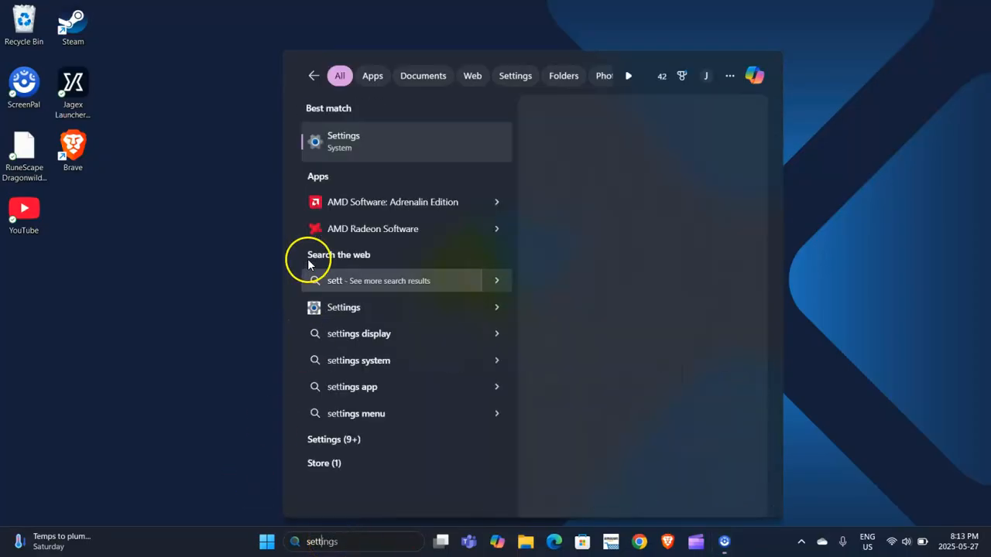
left_click(347, 147)
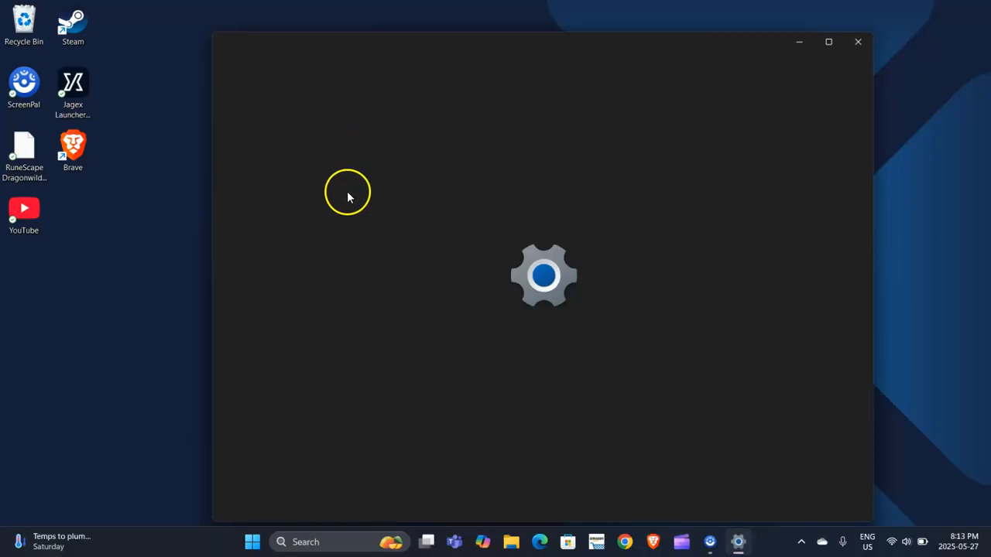
left_click(267, 302)
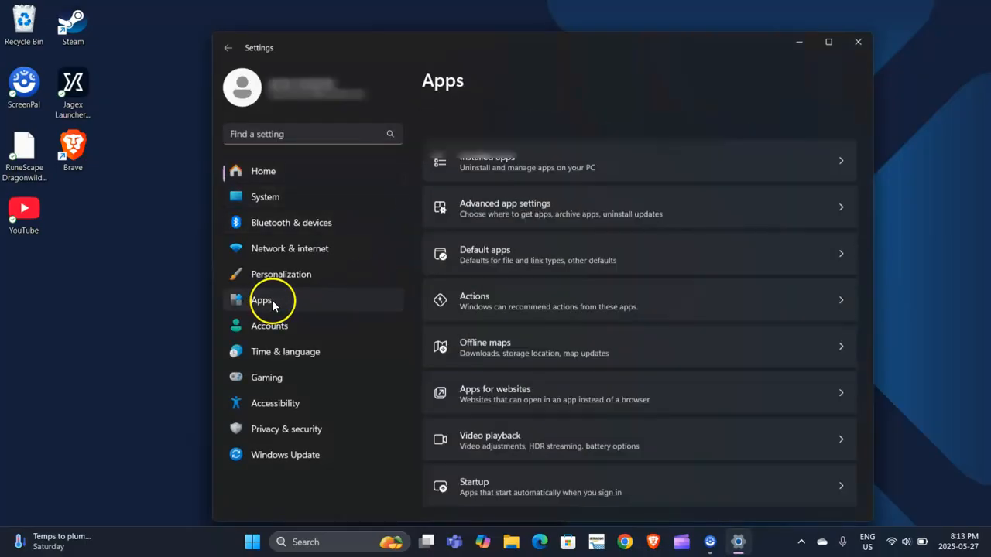
left_click(574, 138)
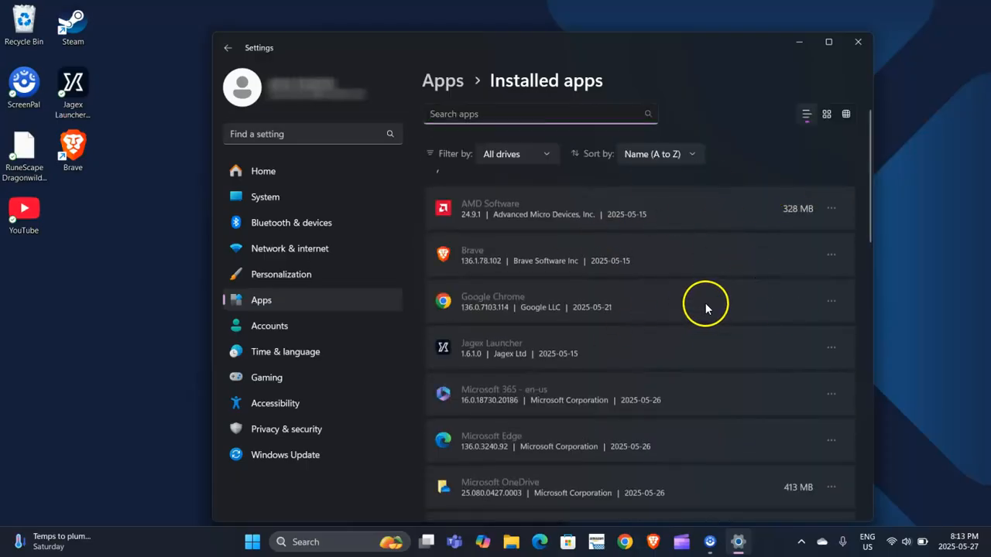
- Set Copilot's background app permission to Never in its advanced options and return to the installed apps list
scroll(713, 308, "down", 2)
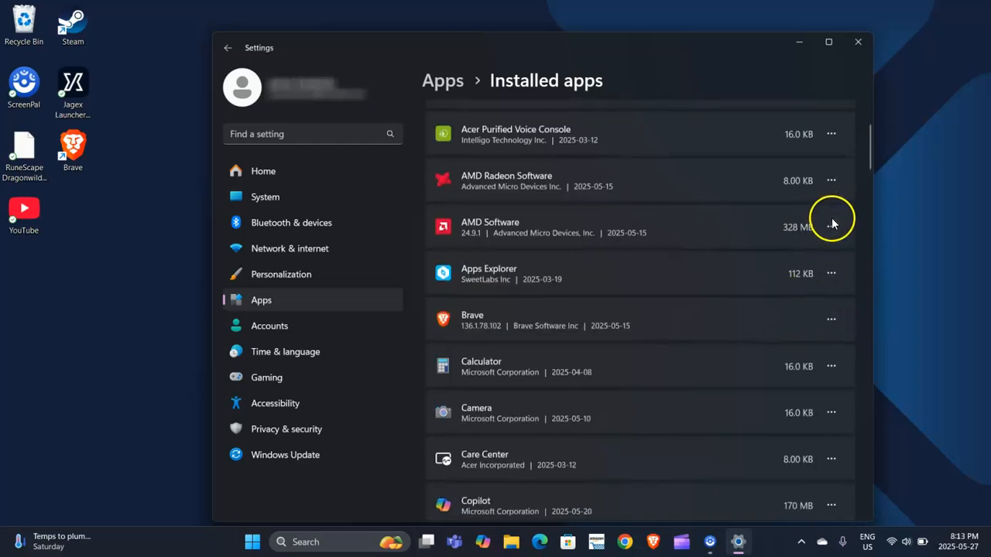
scroll(704, 303, "down", 3)
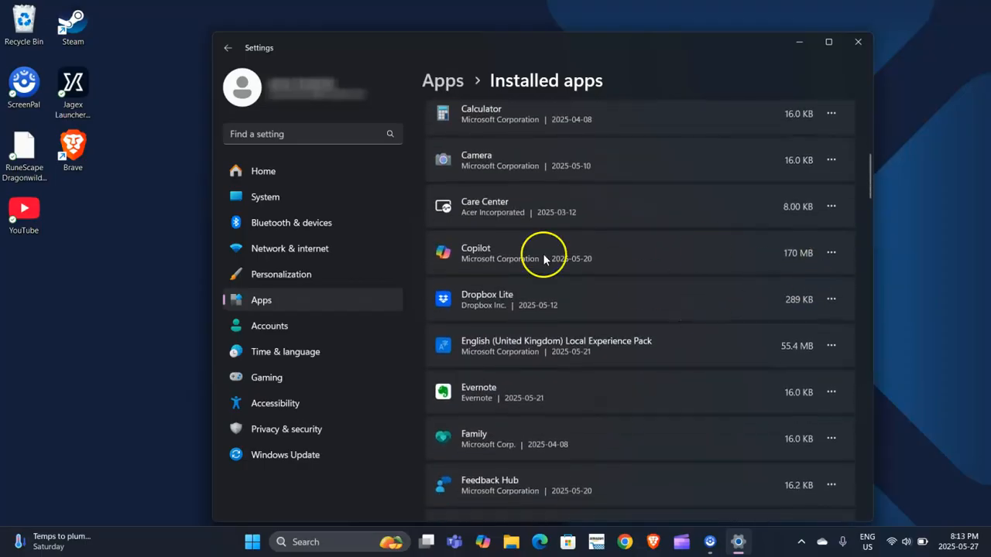
left_click(830, 254)
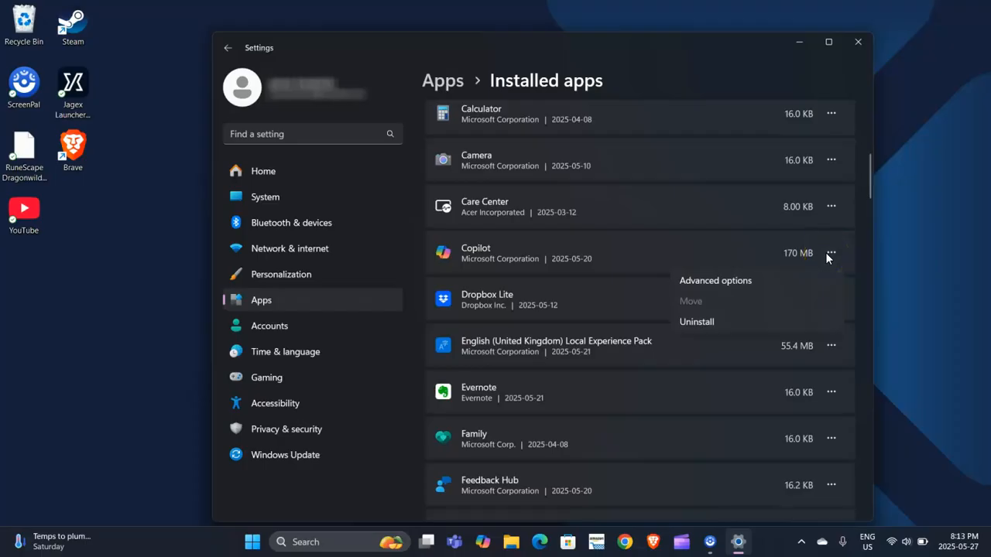
left_click(737, 283)
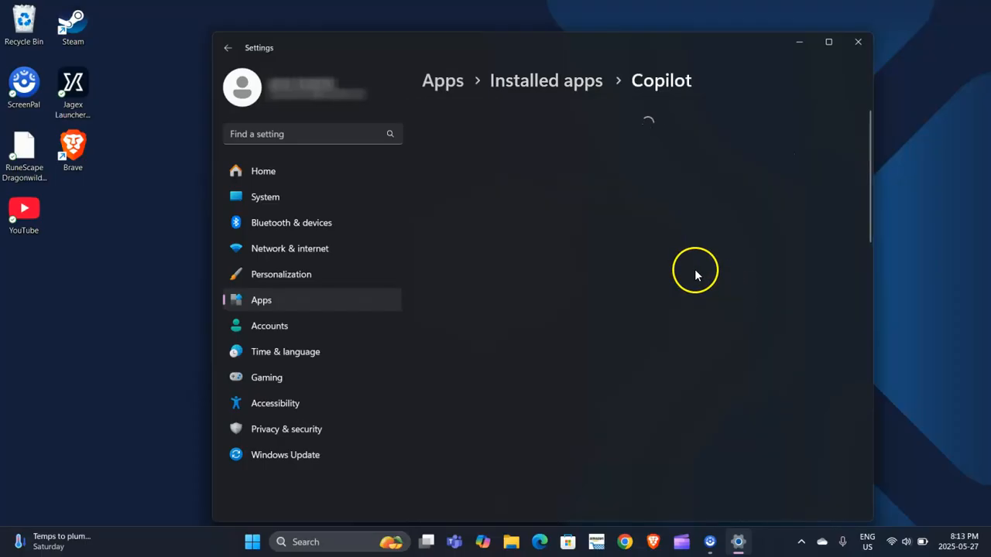
scroll(658, 216, "down", 2)
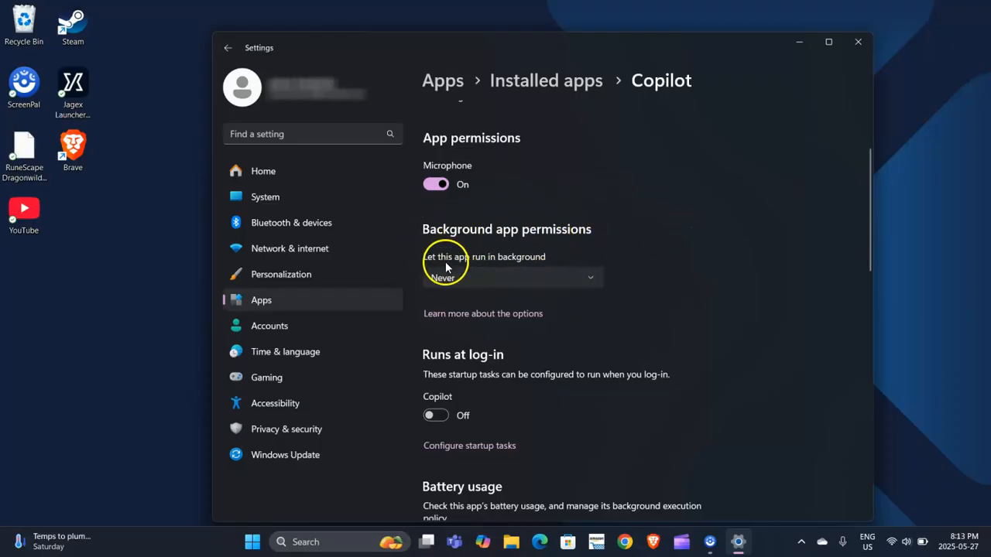
left_click(556, 283)
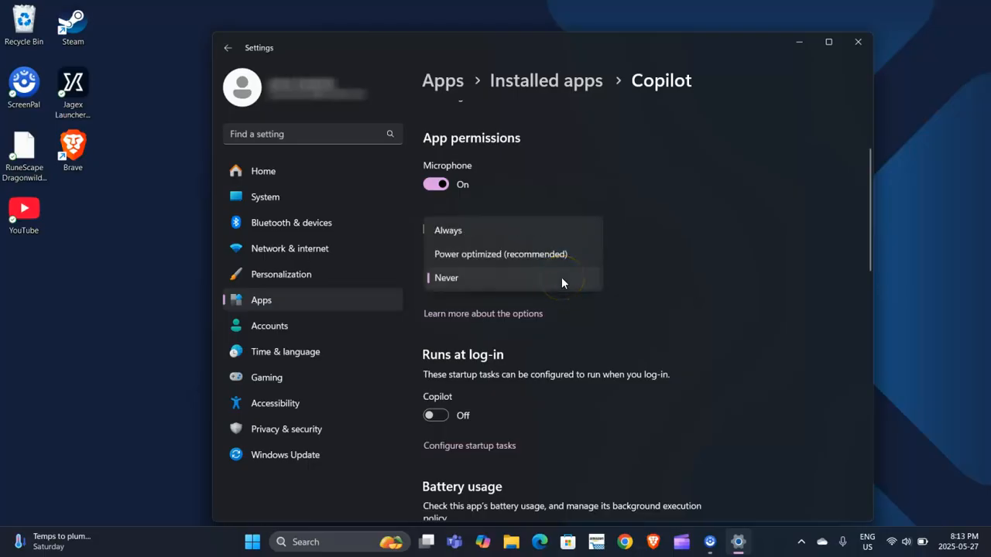
left_click(561, 277)
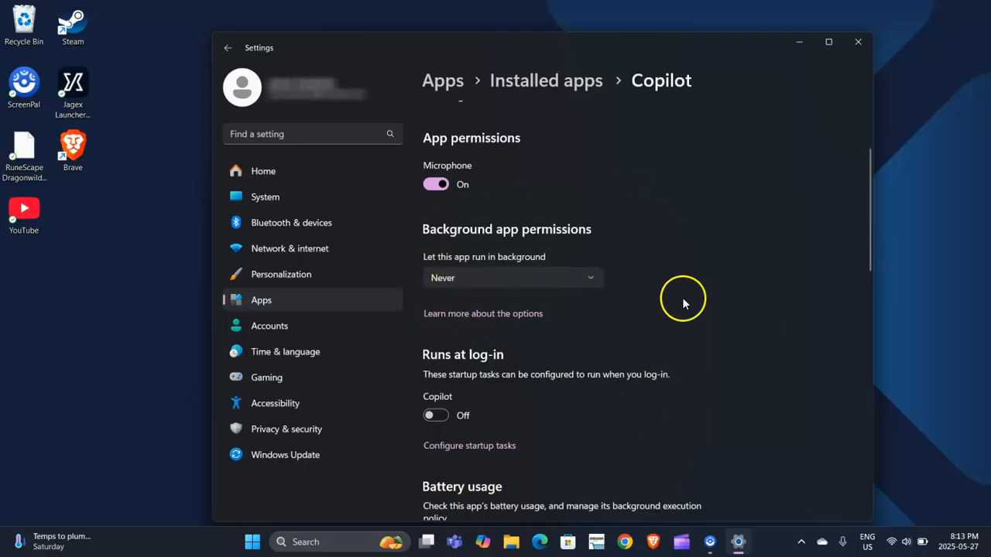
scroll(684, 306, "down", 2)
scroll(641, 297, "up", 4)
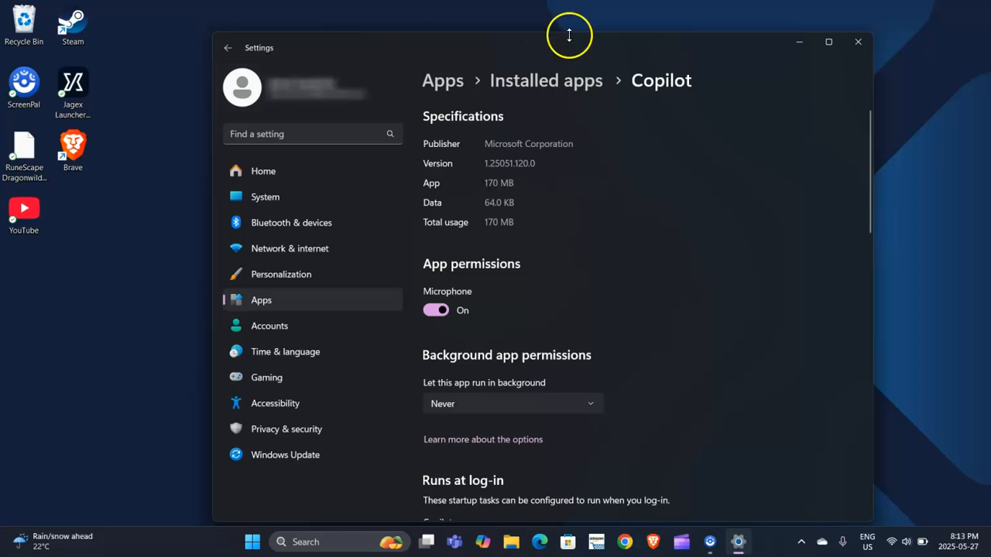
left_click(229, 51)
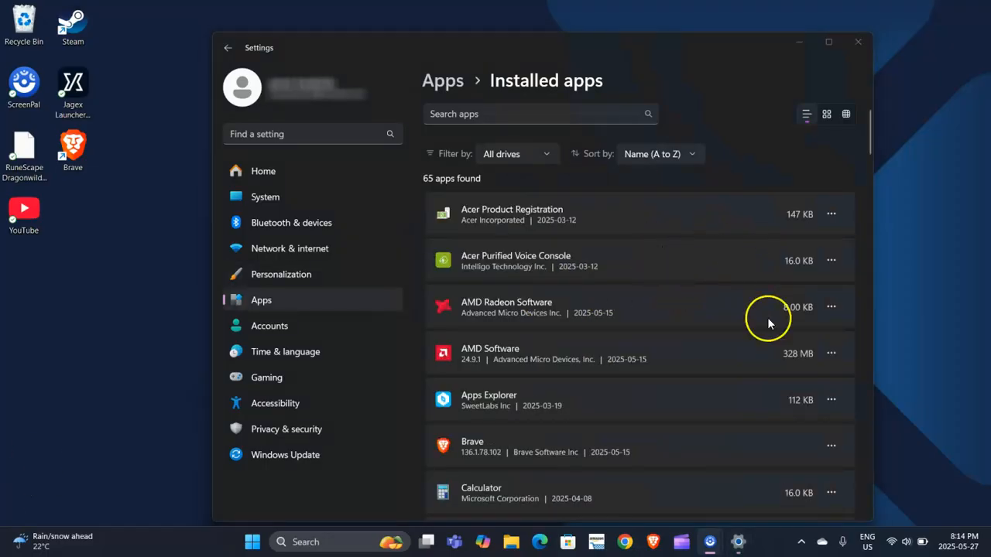
- Examine the background permission choices in Evernote's advanced options and close Settings
scroll(663, 281, "down", 3)
scroll(612, 267, "down", 3)
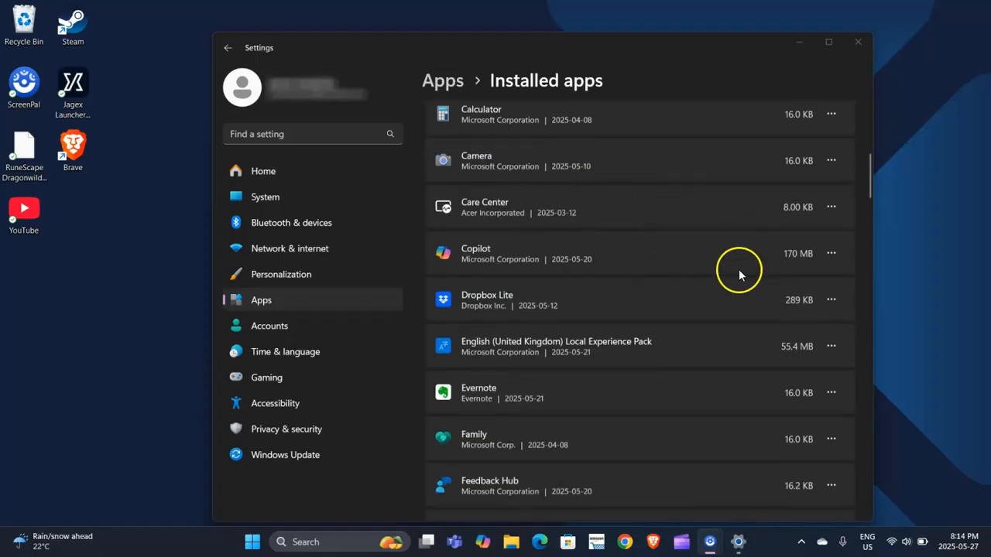
scroll(610, 216, "up", 5)
scroll(628, 252, "down", 7)
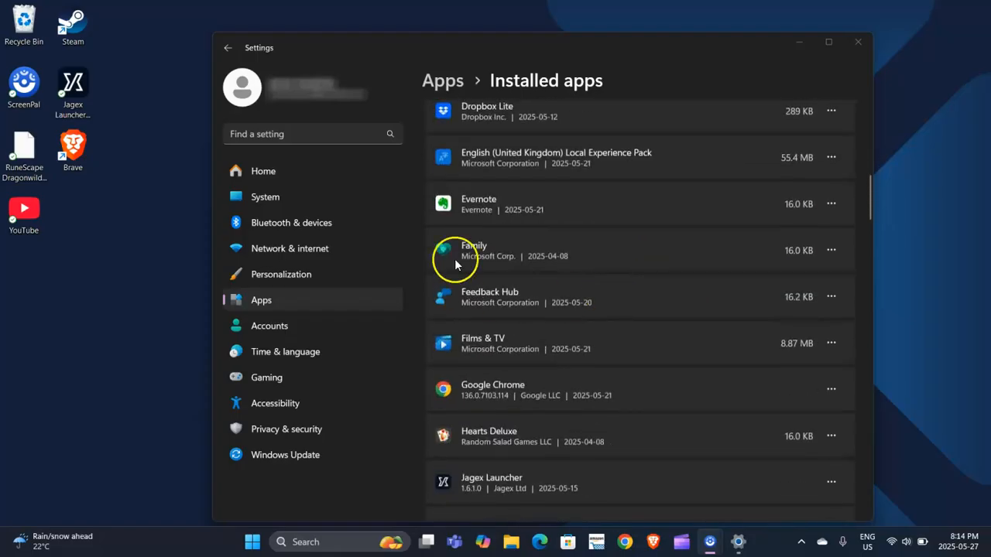
left_click(833, 206)
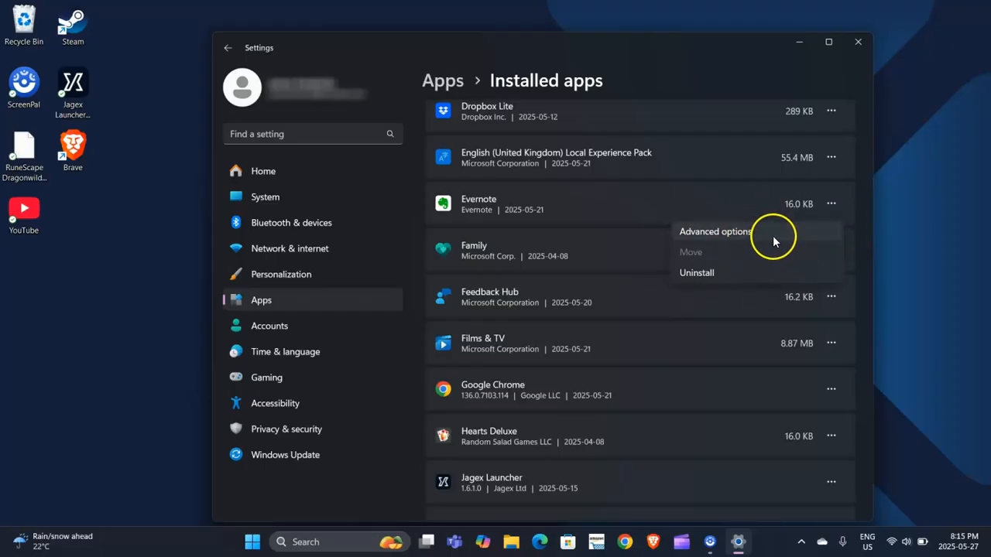
left_click(773, 239)
scroll(658, 310, "down", 1)
scroll(611, 303, "up", 2)
scroll(587, 287, "down", 1)
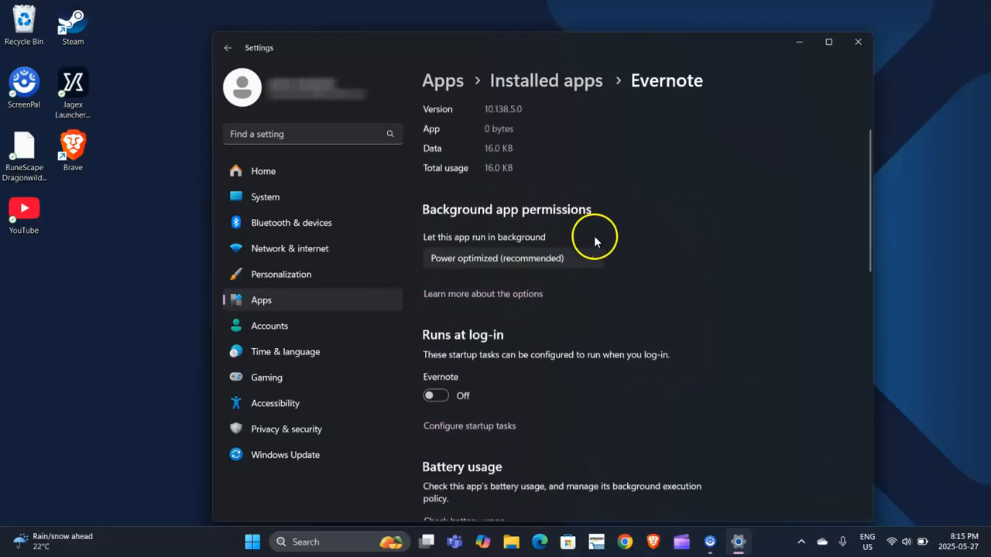
left_click(565, 250)
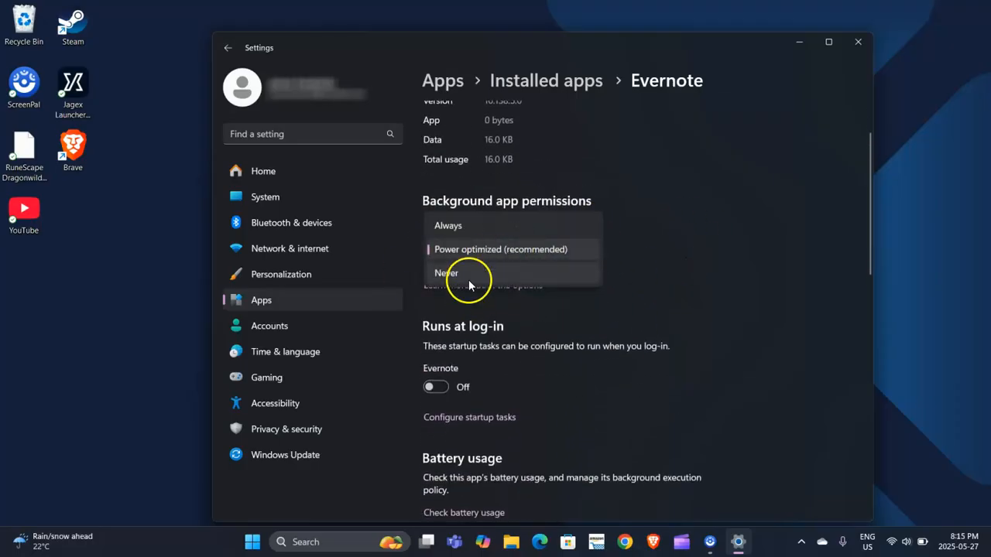
left_click(624, 138)
left_click(293, 307)
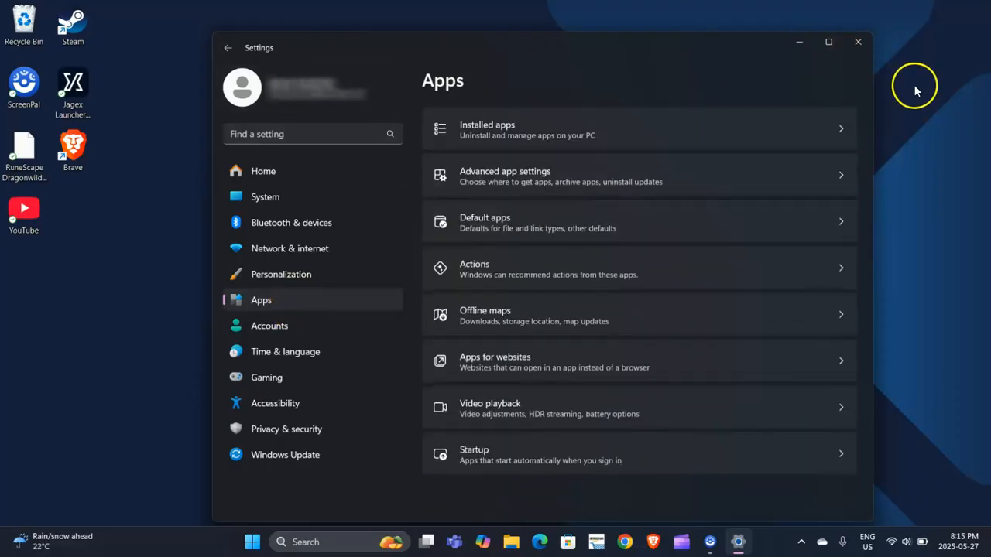
left_click(858, 45)
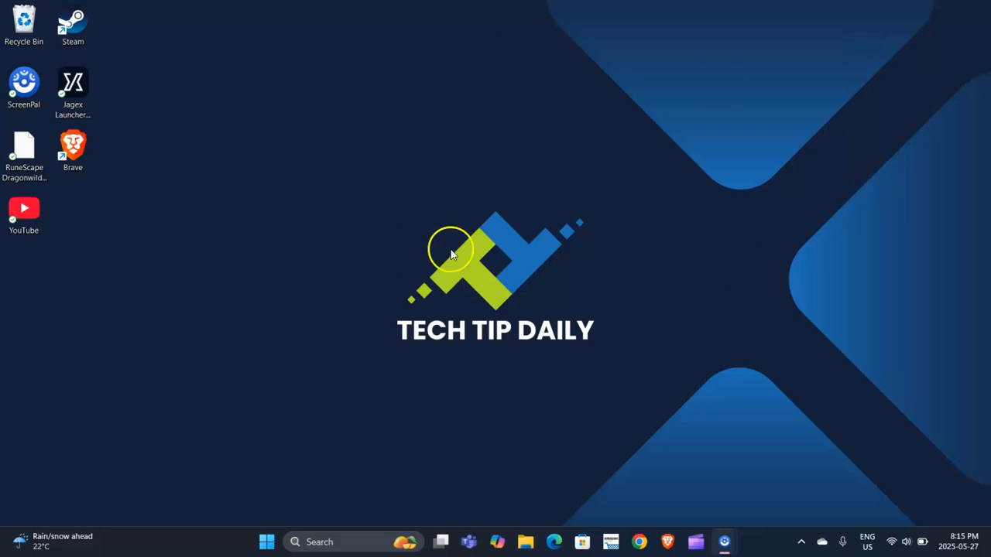